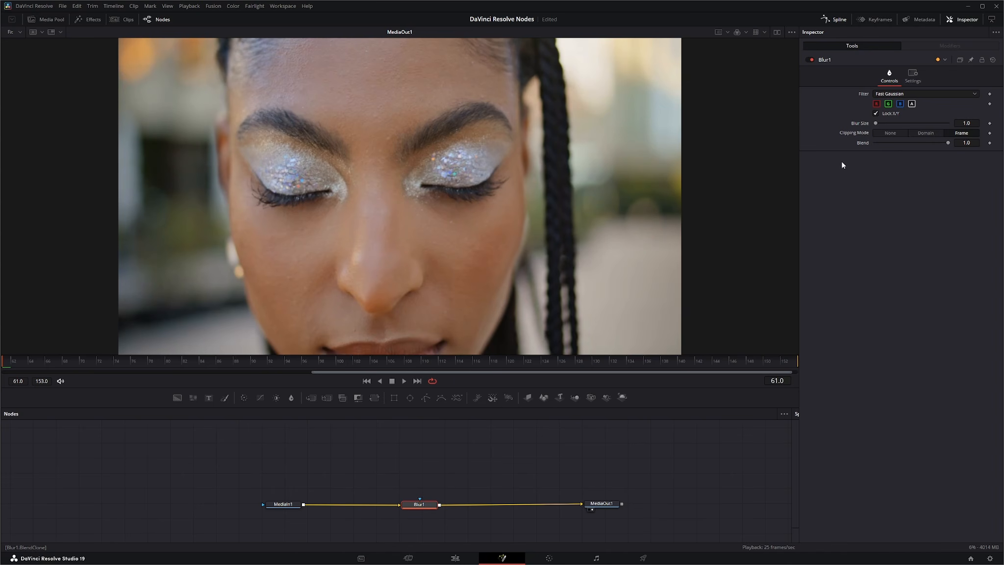
Step: Set the blur size to 0 and connect a Rectangle mask to the Blur node's mask input
{"action": "left_click_drag", "start_coordinate": [875, 122], "coordinate": [869, 122]}
{"action": "left_click_drag", "start_coordinate": [418, 506], "coordinate": [420, 507]}
{"action": "left_click_drag", "start_coordinate": [422, 499], "coordinate": [417, 454]}
{"action": "left_click_drag", "start_coordinate": [422, 499], "coordinate": [420, 465]}
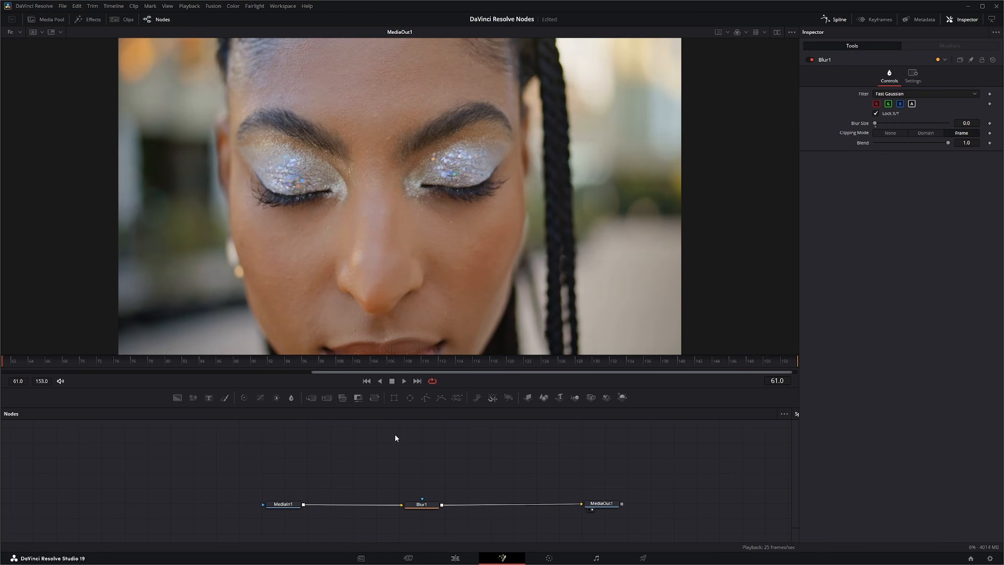
{"action": "left_click_drag", "start_coordinate": [393, 397], "coordinate": [422, 499]}
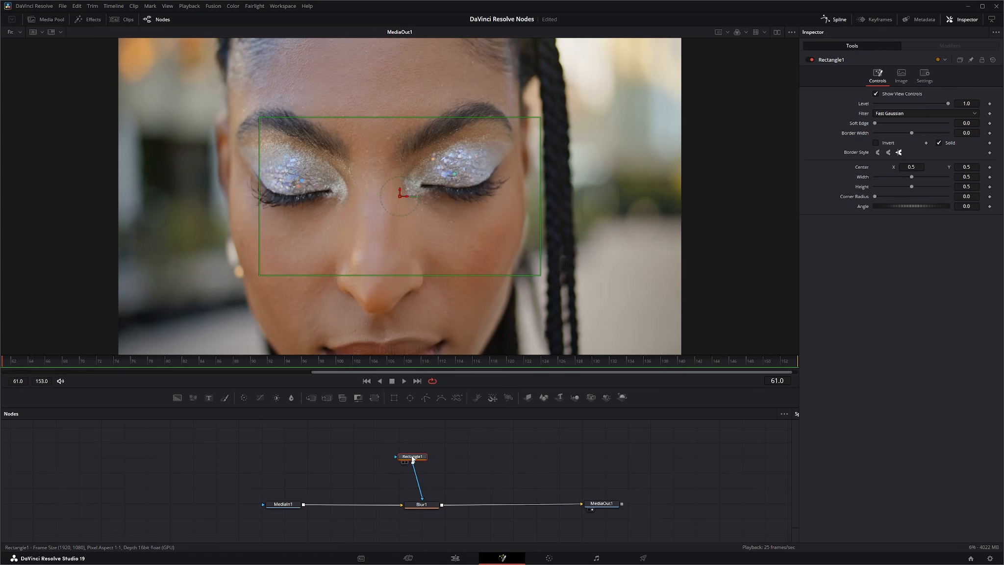
{"action": "left_click_drag", "start_coordinate": [412, 459], "coordinate": [418, 457]}
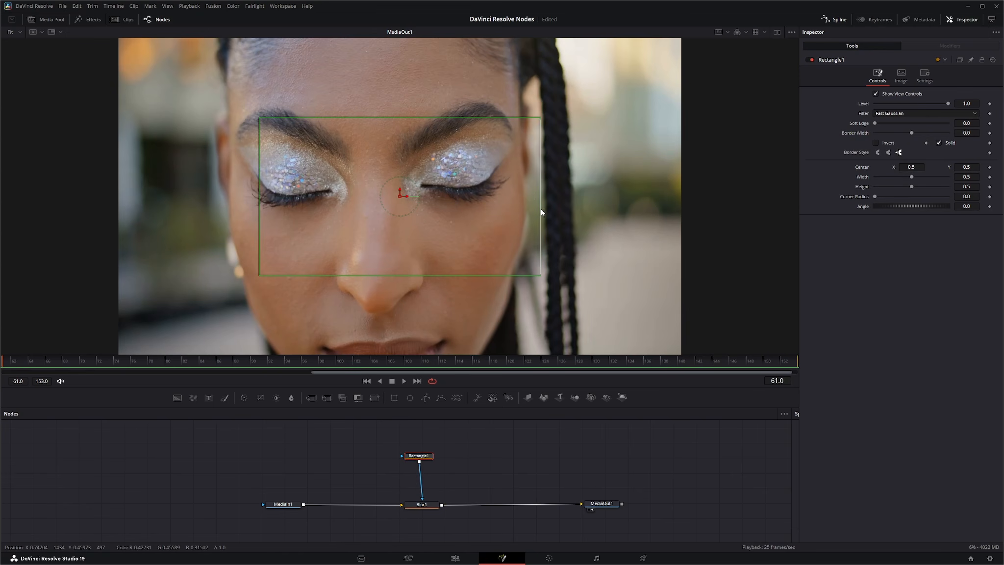
Step: Stretch the rectangle mask into a wide band about 1.15 wide and 0.31 high and move it over the eyes
{"action": "left_click_drag", "start_coordinate": [541, 212], "coordinate": [725, 215]}
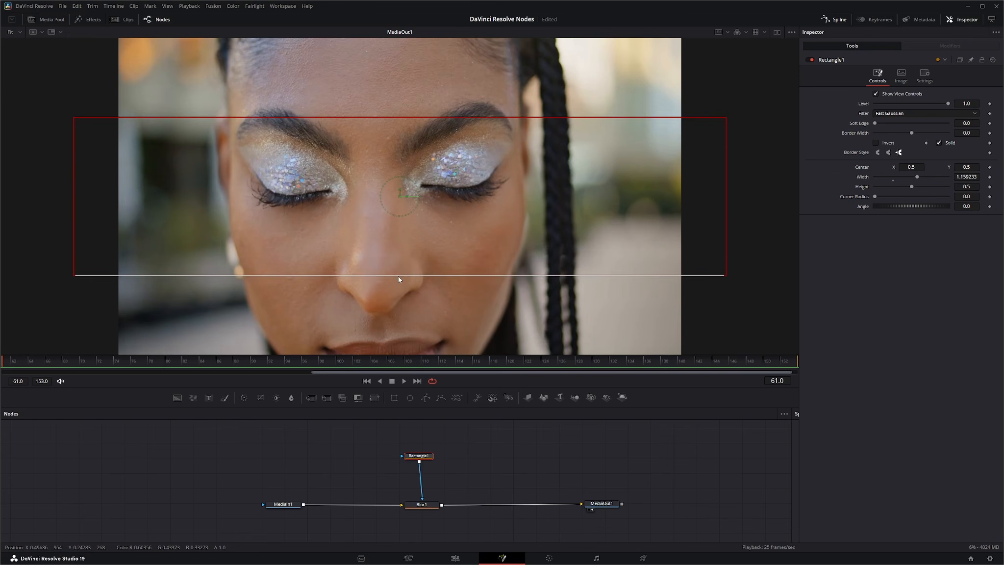
{"action": "left_click_drag", "start_coordinate": [399, 276], "coordinate": [405, 246]}
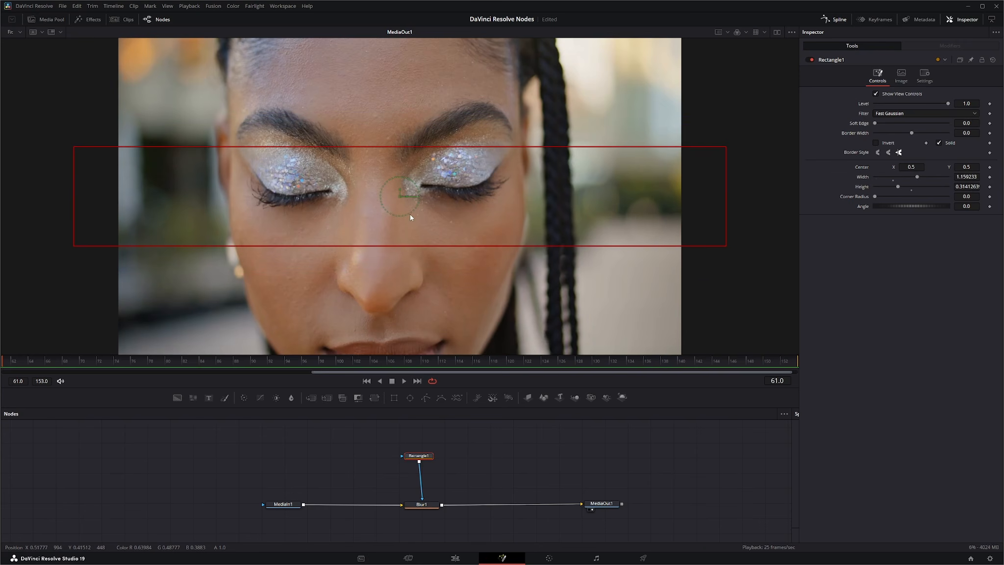
{"action": "left_click_drag", "start_coordinate": [401, 196], "coordinate": [401, 181]}
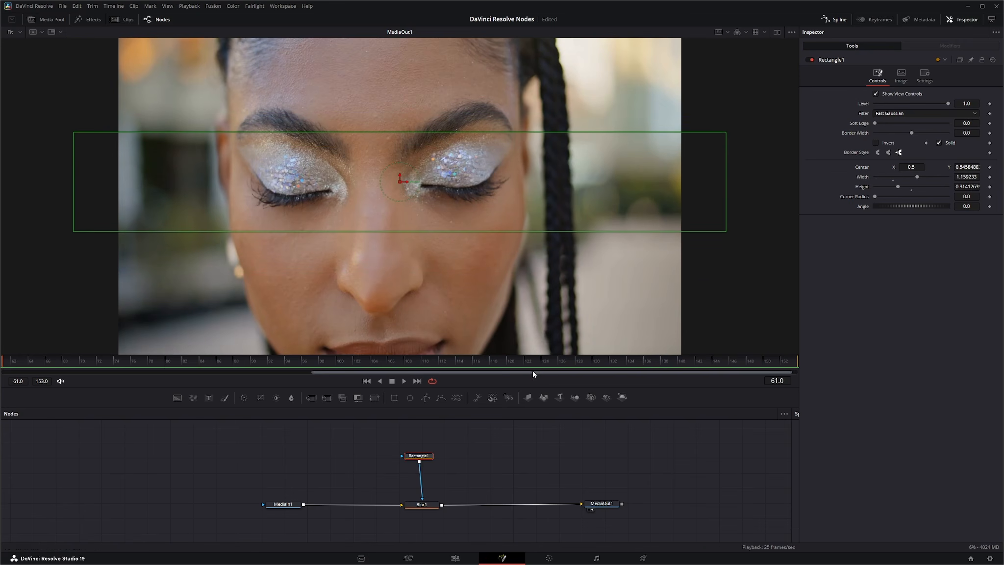
Step: Raise the Blur node's blur size to 26.7
{"action": "left_click", "coordinate": [422, 504]}
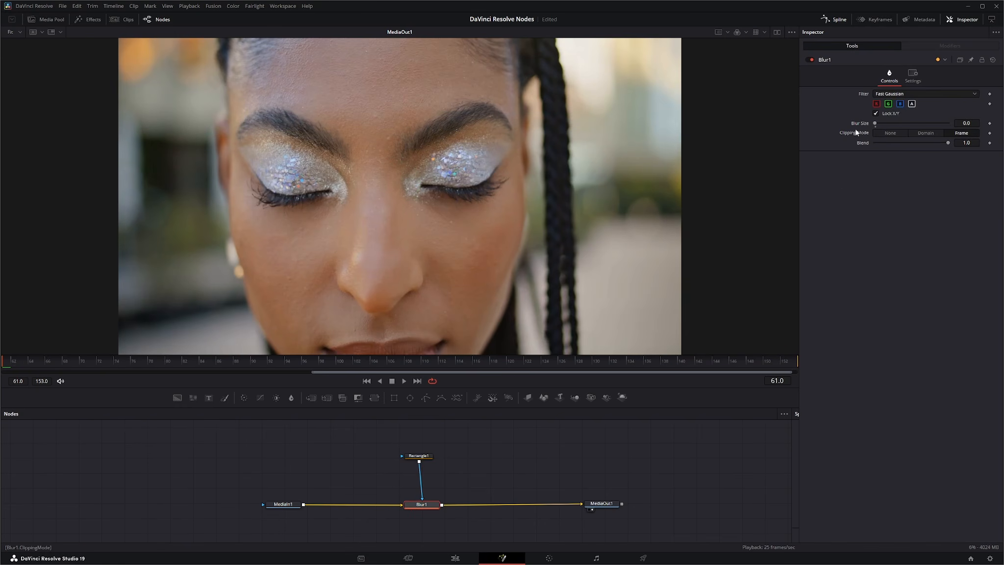
{"action": "left_click_drag", "start_coordinate": [874, 124], "coordinate": [892, 124]}
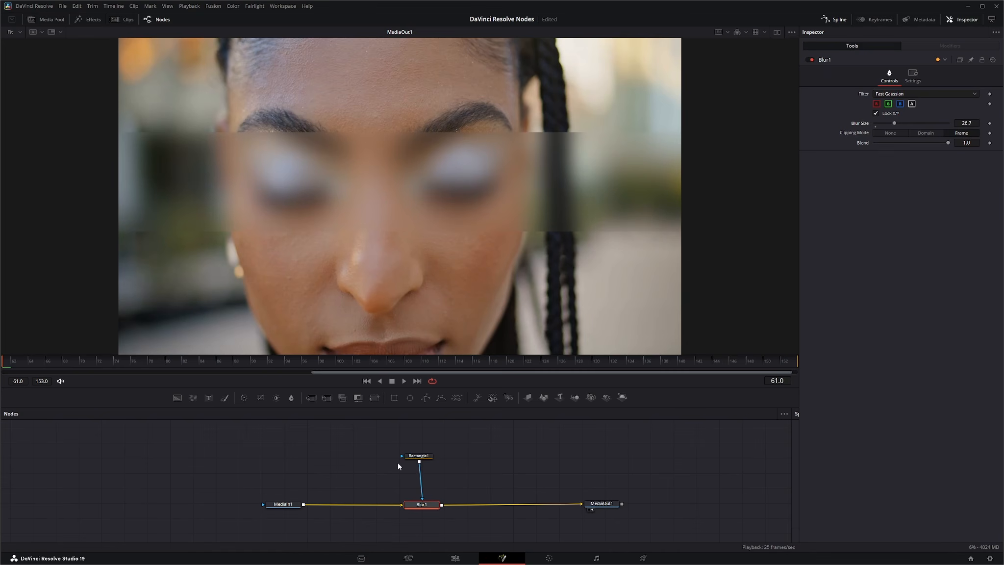
Step: Invert the rectangle mask so the area outside the eye band gets blurred
{"action": "left_click", "coordinate": [418, 455]}
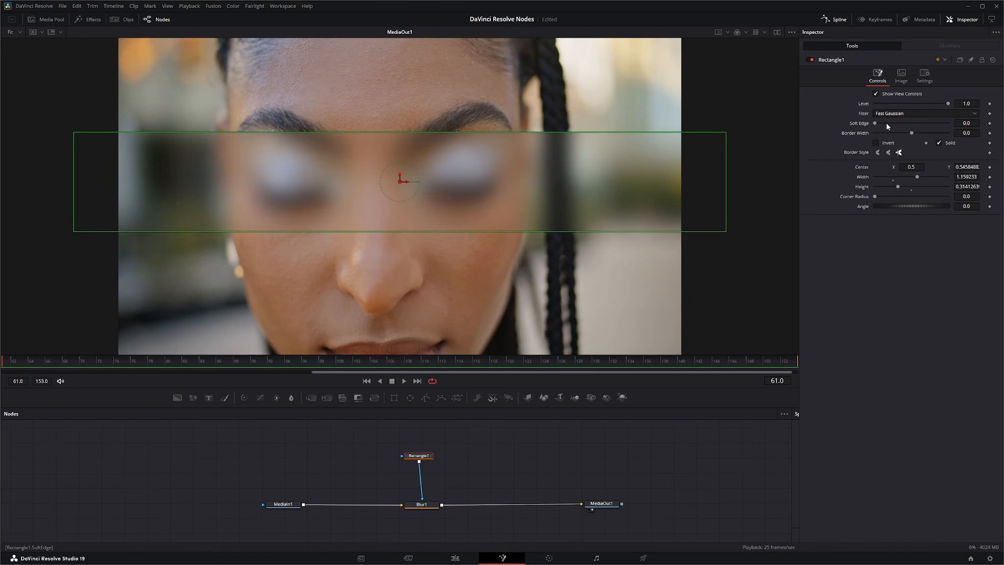
{"action": "left_click", "coordinate": [875, 142]}
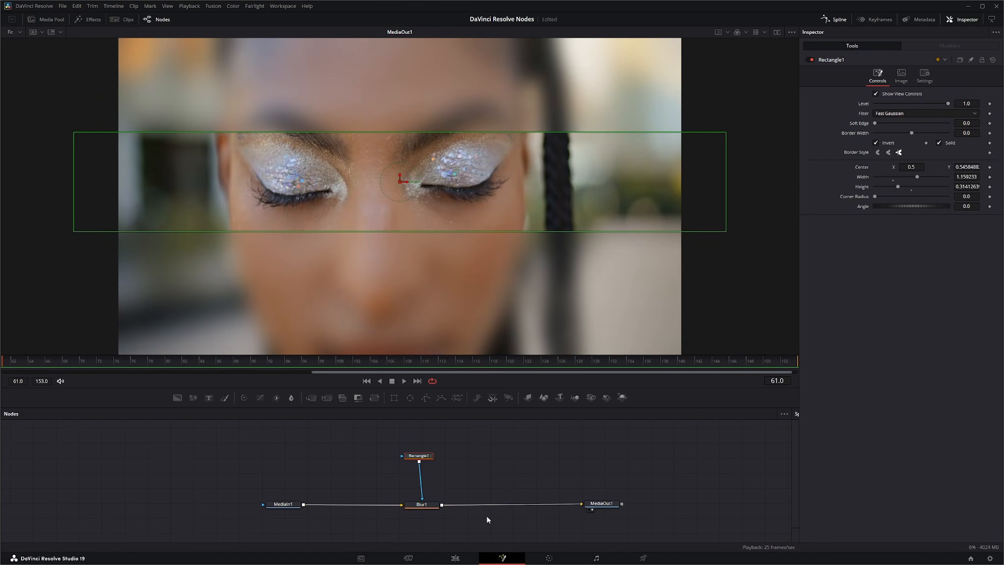
Step: Increase the Blur node's blur size to 39.0 and save the composition
{"action": "left_click", "coordinate": [426, 505]}
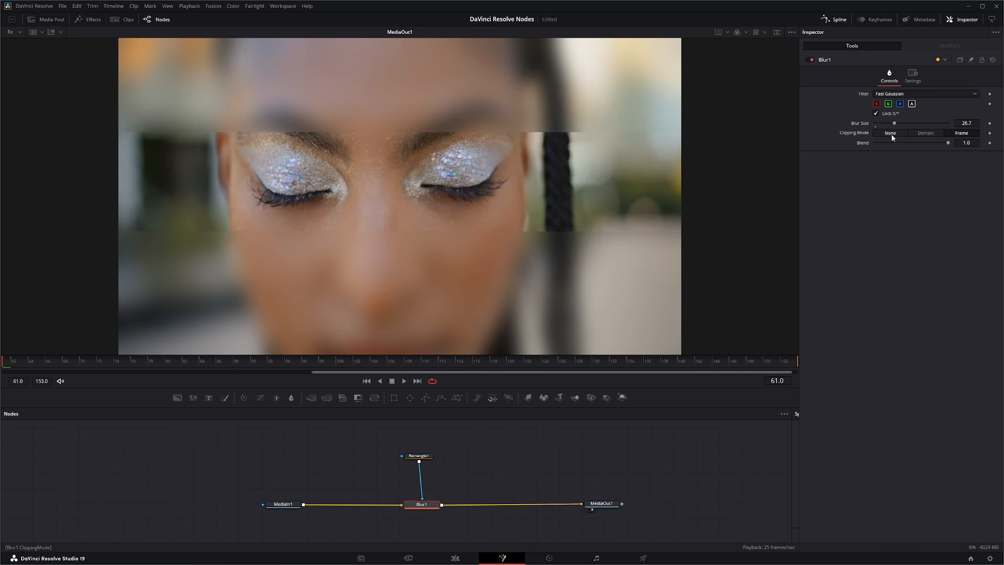
{"action": "mouse_move", "coordinate": [895, 124]}
{"action": "left_mouse_down"}
{"action": "mouse_move", "coordinate": [967, 126]}
{"action": "mouse_move", "coordinate": [883, 122]}
{"action": "mouse_move", "coordinate": [903, 123]}
{"action": "left_mouse_up"}
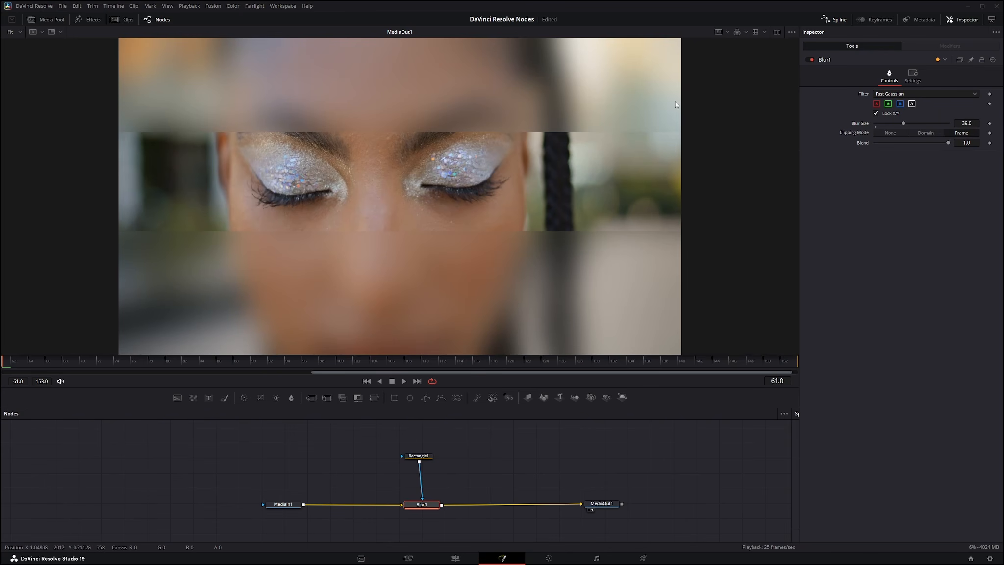
{"action": "key", "text": "ctrl+s"}
Step: Try the Domain and None clipping modes before switching back to Frame
{"action": "left_click", "coordinate": [927, 133]}
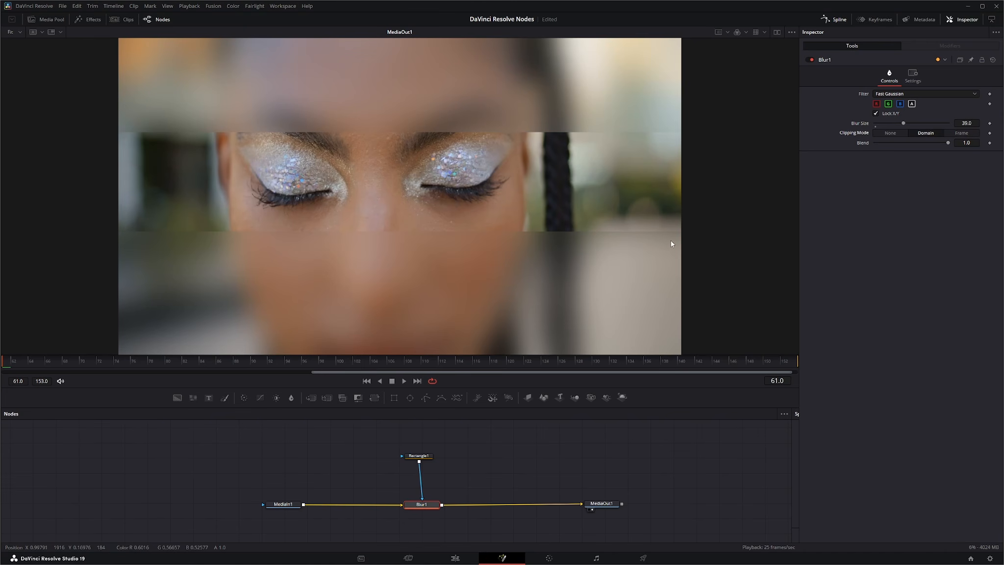
{"action": "left_click", "coordinate": [890, 133]}
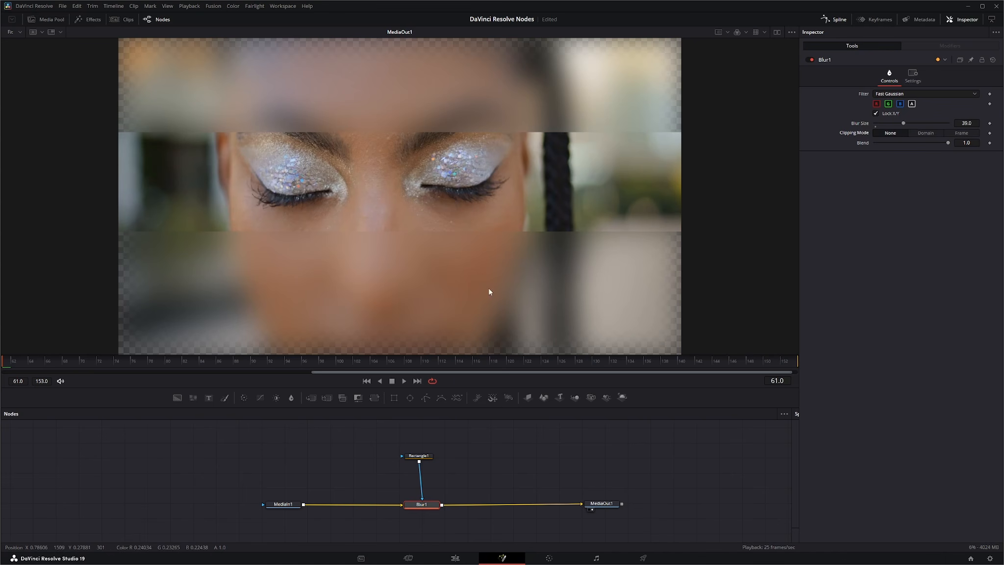
{"action": "left_click", "coordinate": [961, 132]}
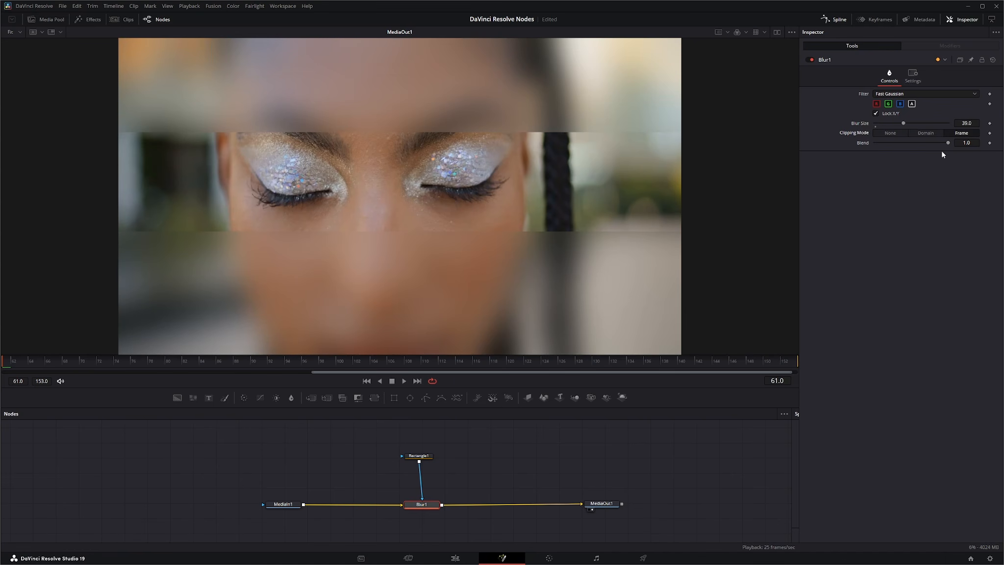
Step: Keep the Fast Gaussian filter and raise the blur size to 48.7
{"action": "left_click_drag", "start_coordinate": [947, 142], "coordinate": [914, 143]}
{"action": "left_click", "coordinate": [948, 146]}
{"action": "left_click", "coordinate": [910, 94]}
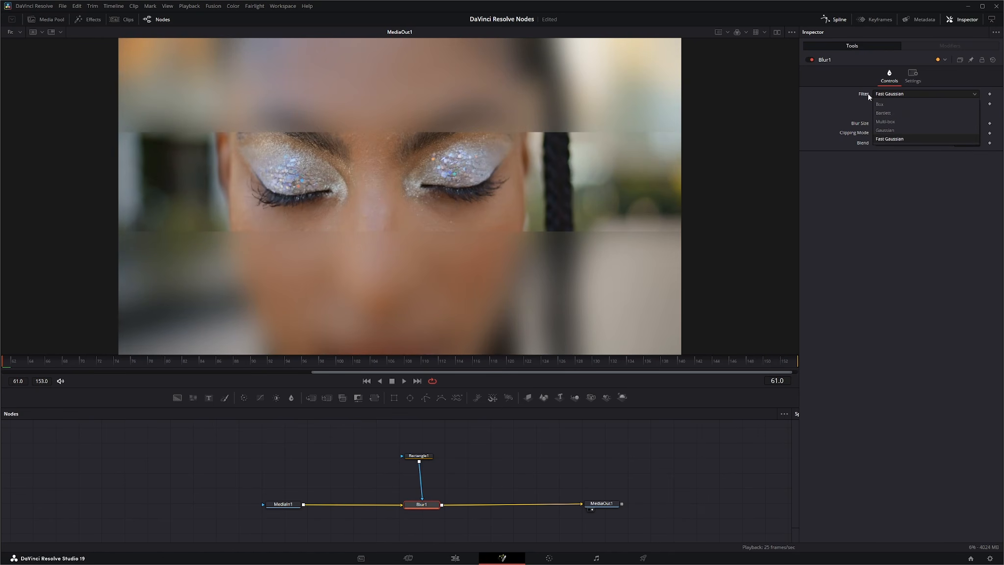
{"action": "left_click", "coordinate": [890, 140]}
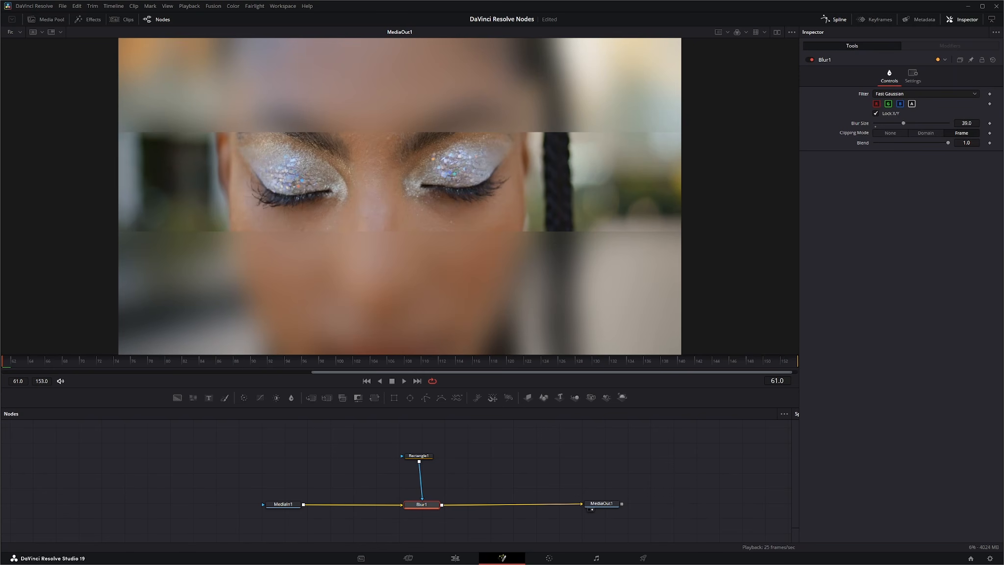
{"action": "left_click_drag", "start_coordinate": [904, 123], "coordinate": [910, 124]}
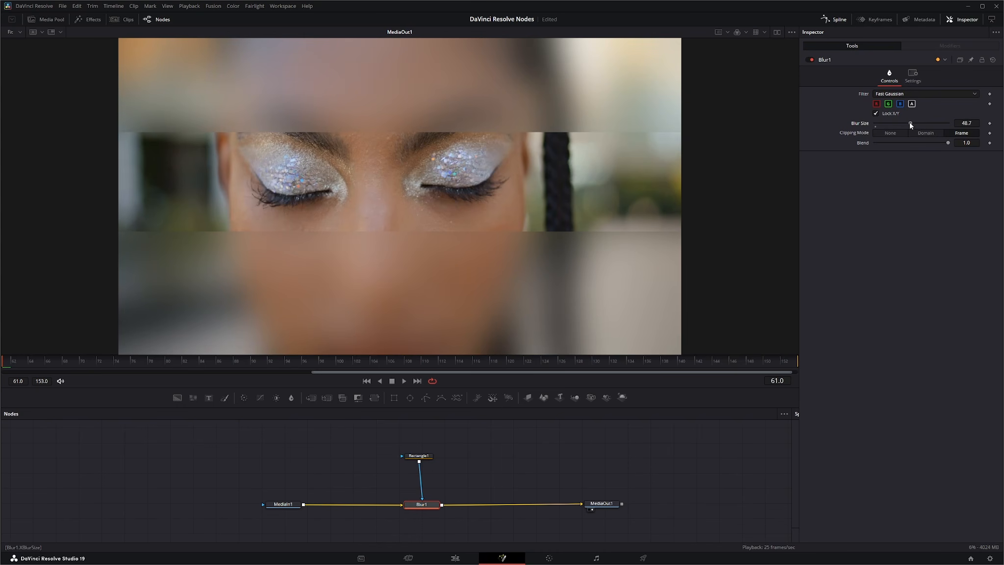
Step: Set the rectangle mask's soft edge to about 0.13
{"action": "left_click", "coordinate": [421, 456]}
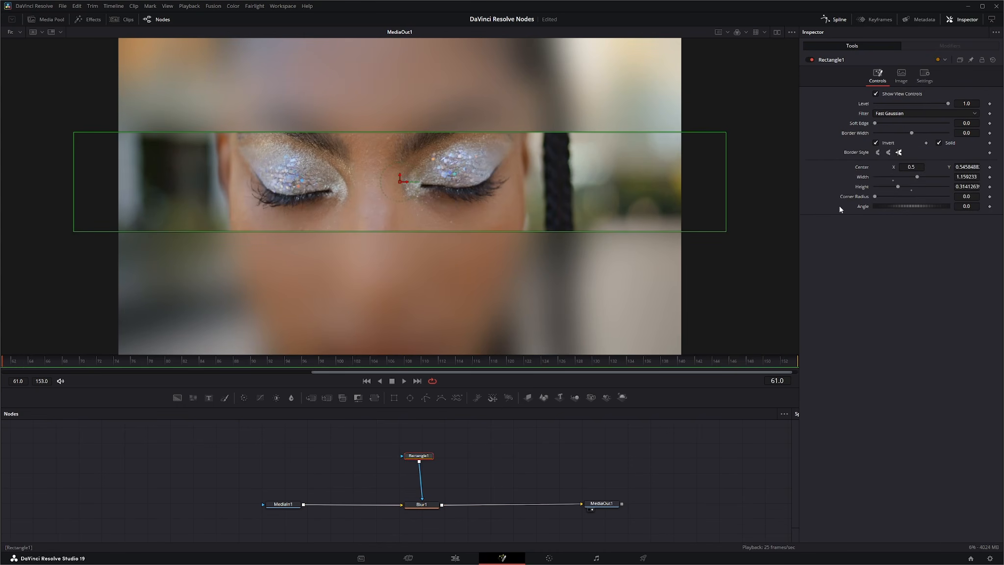
{"action": "left_click_drag", "start_coordinate": [875, 123], "coordinate": [905, 124]}
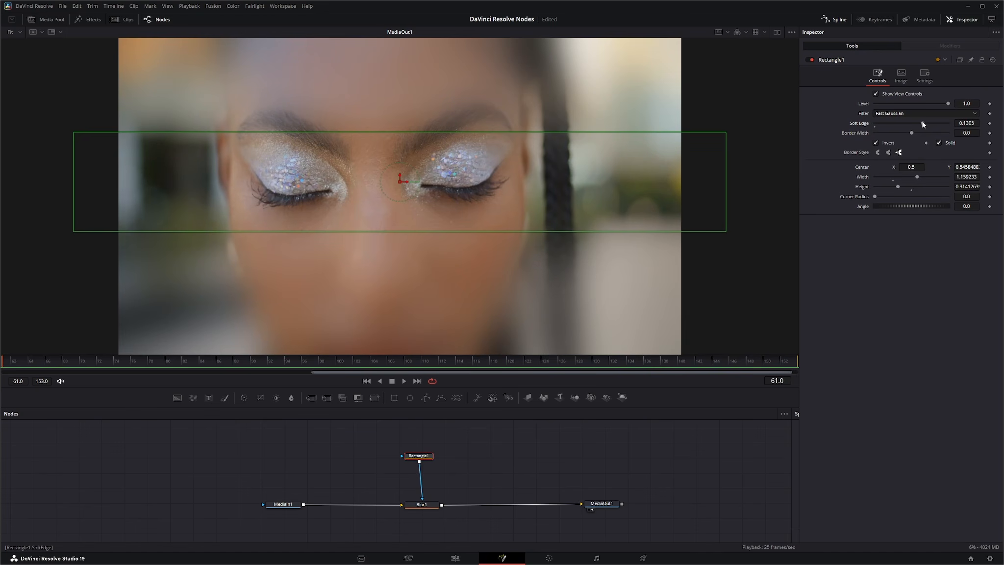
Step: Switch the Blur node's filter to Box, toggling back to Fast Gaussian once for comparison
{"action": "left_click", "coordinate": [425, 505]}
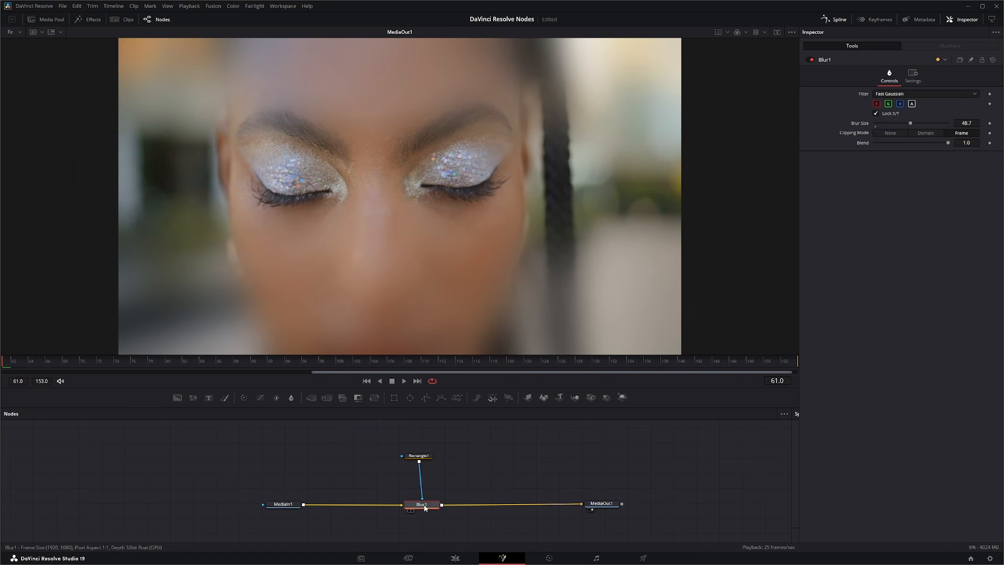
{"action": "left_click", "coordinate": [903, 93]}
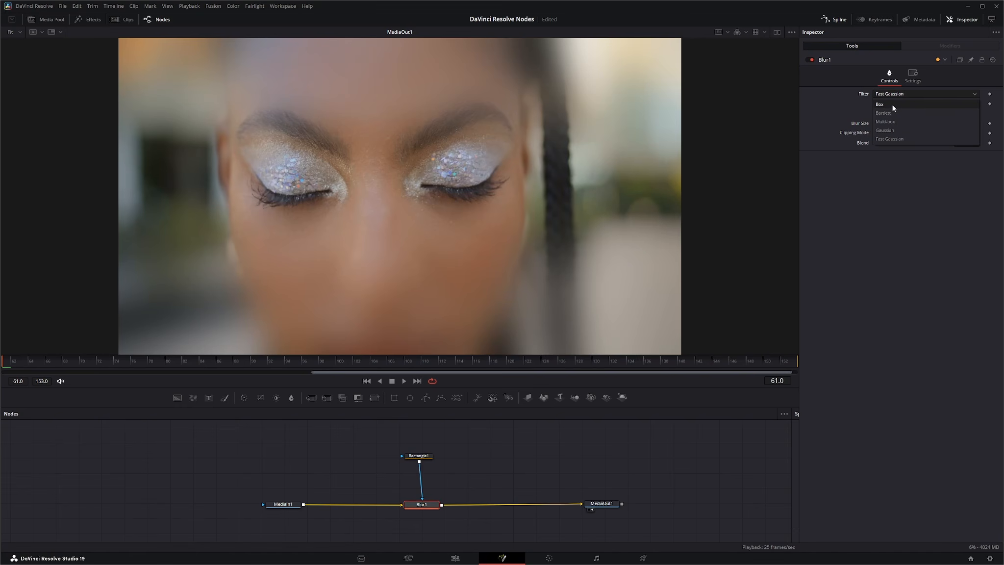
{"action": "left_click", "coordinate": [892, 105]}
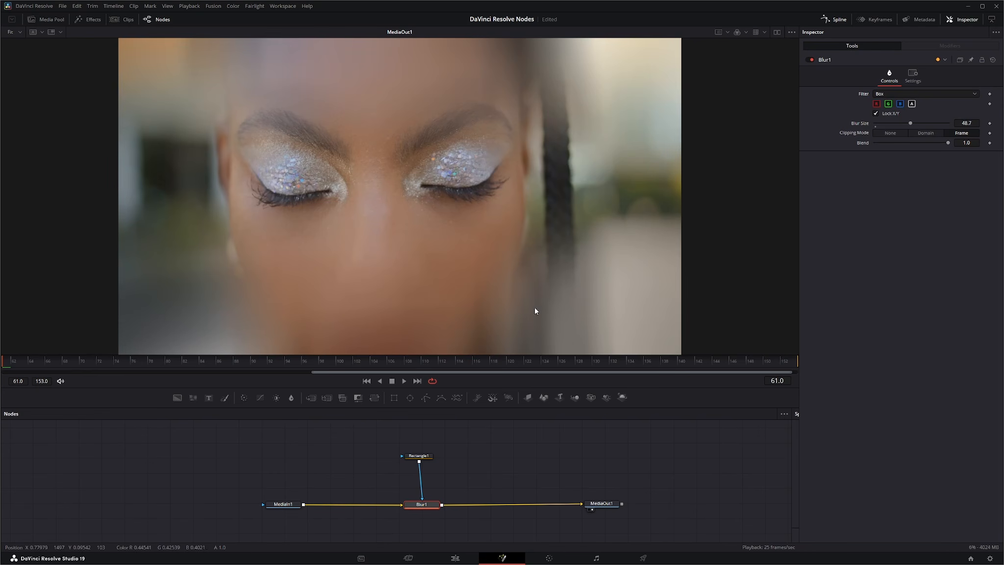
{"action": "left_click", "coordinate": [887, 93]}
{"action": "left_click", "coordinate": [897, 139]}
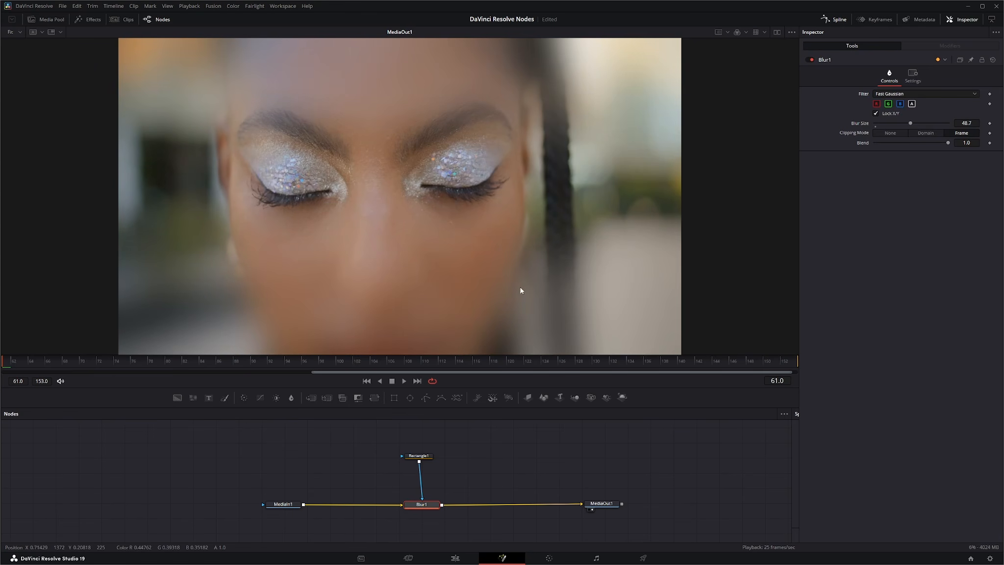
{"action": "left_click", "coordinate": [889, 94]}
{"action": "left_click", "coordinate": [887, 104]}
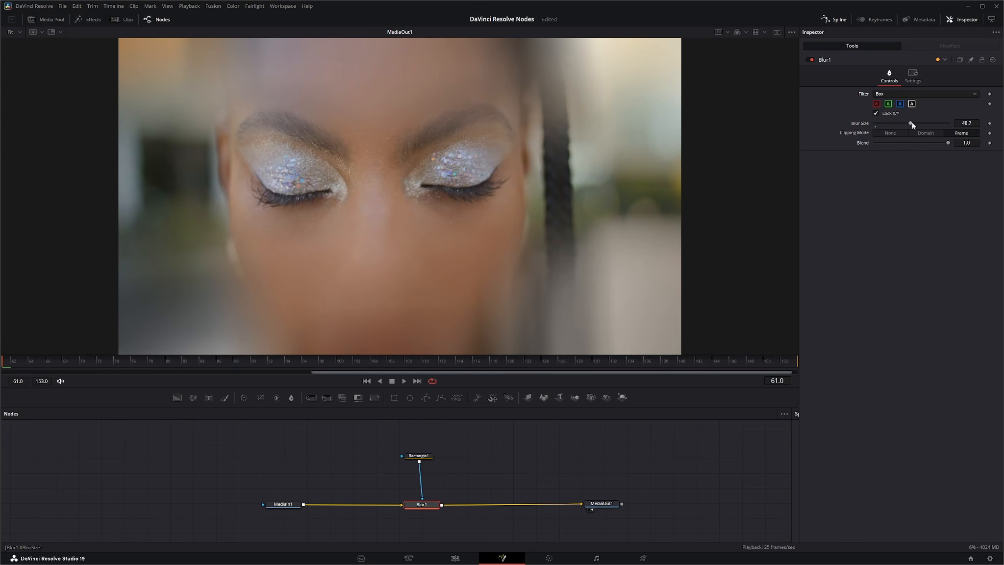
Step: Lower the blur size to 14.4 and start playback
{"action": "left_click_drag", "start_coordinate": [912, 123], "coordinate": [886, 122]}
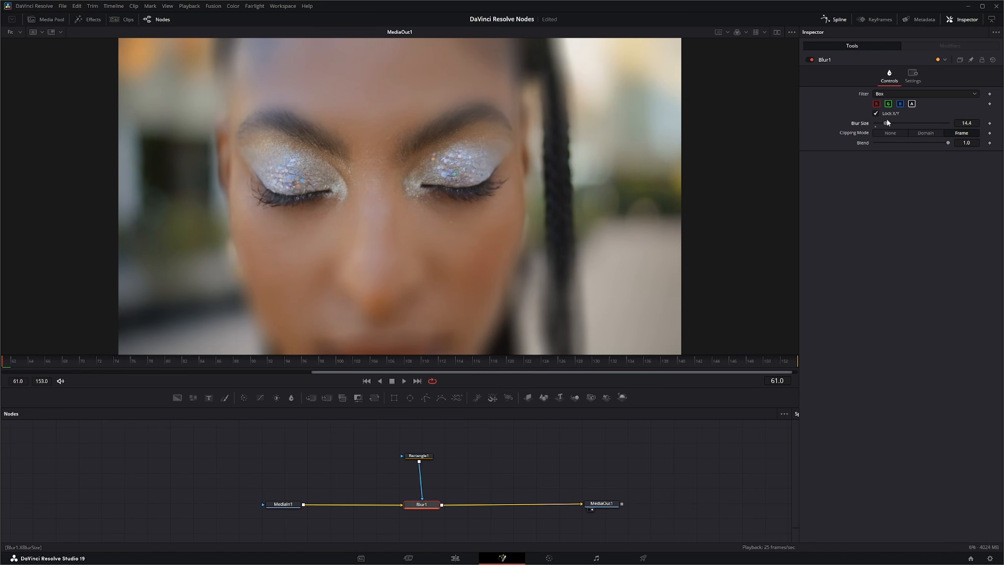
{"action": "left_click", "coordinate": [403, 380]}
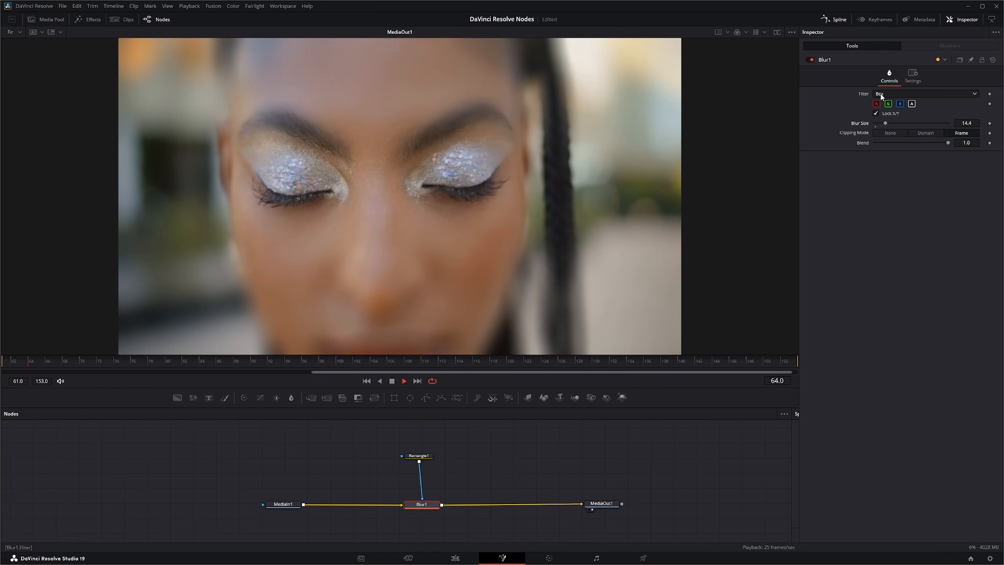
Step: Set the blur filter to Bartlett, comparing it with Box, and raise the blur size to 21.9
{"action": "left_click", "coordinate": [881, 94]}
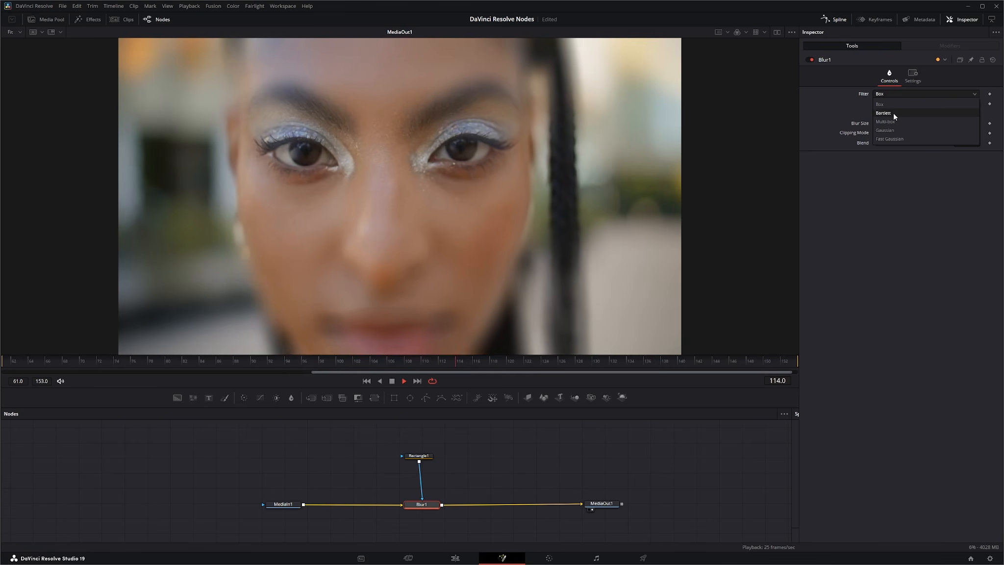
{"action": "left_click", "coordinate": [885, 93]}
{"action": "left_click", "coordinate": [883, 93]}
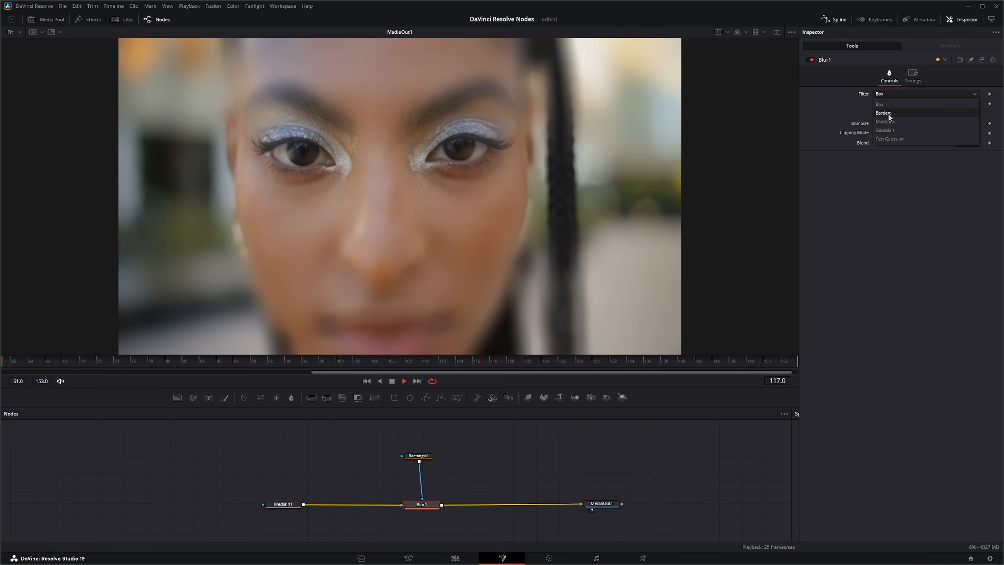
{"action": "left_click", "coordinate": [887, 114]}
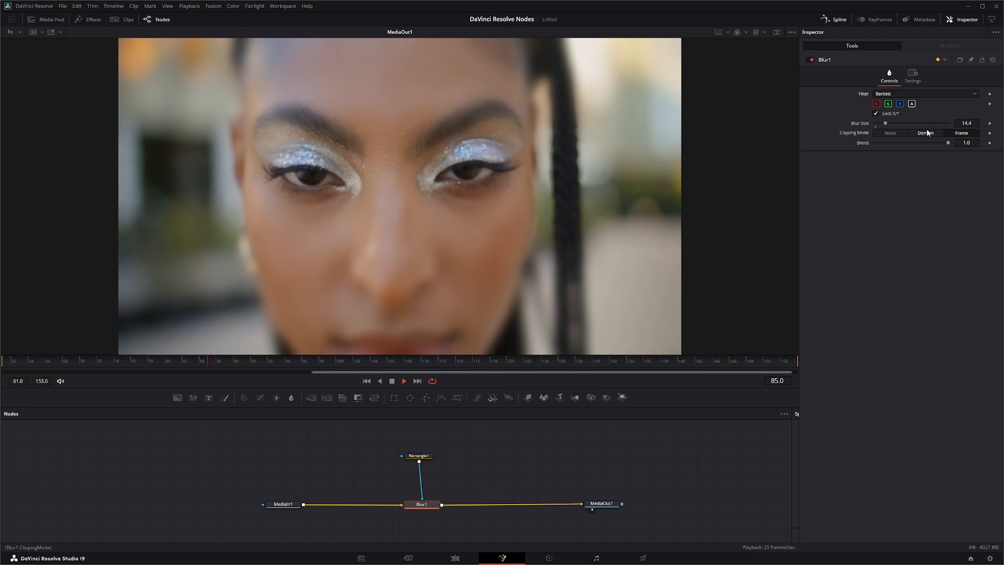
{"action": "left_click", "coordinate": [893, 93]}
{"action": "left_click", "coordinate": [890, 104]}
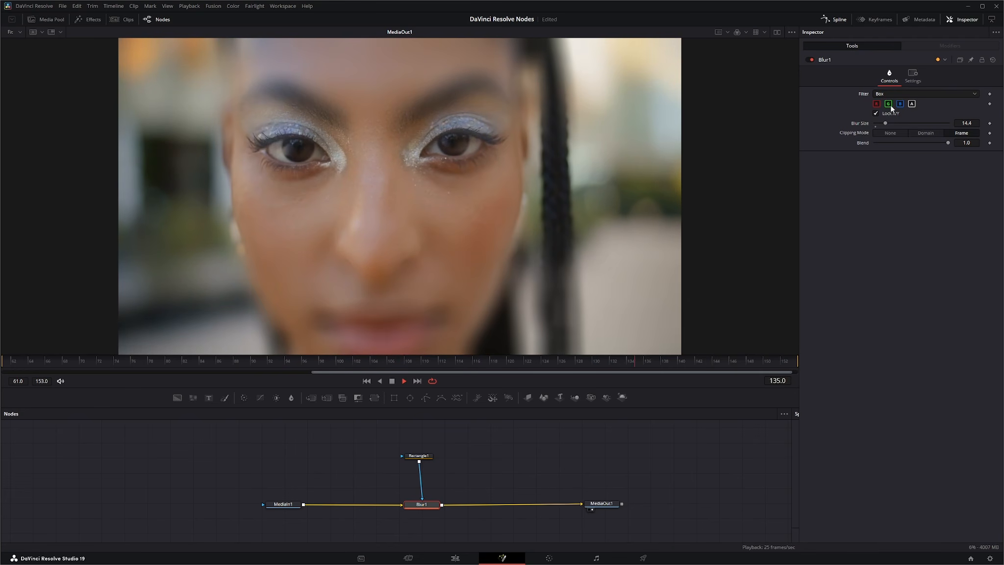
{"action": "left_click", "coordinate": [887, 96]}
{"action": "left_click", "coordinate": [894, 122]}
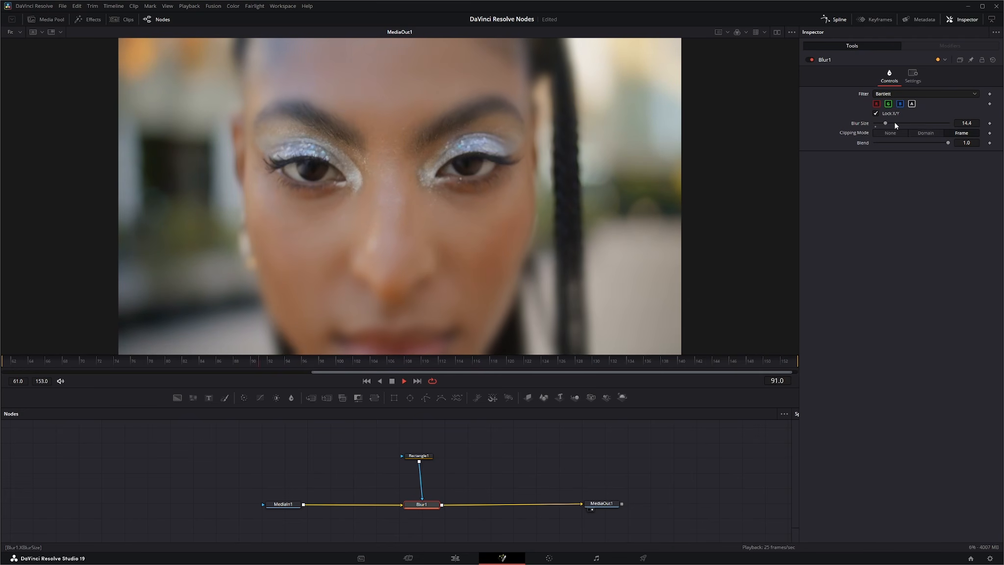
{"action": "left_click_drag", "start_coordinate": [887, 123], "coordinate": [890, 125]}
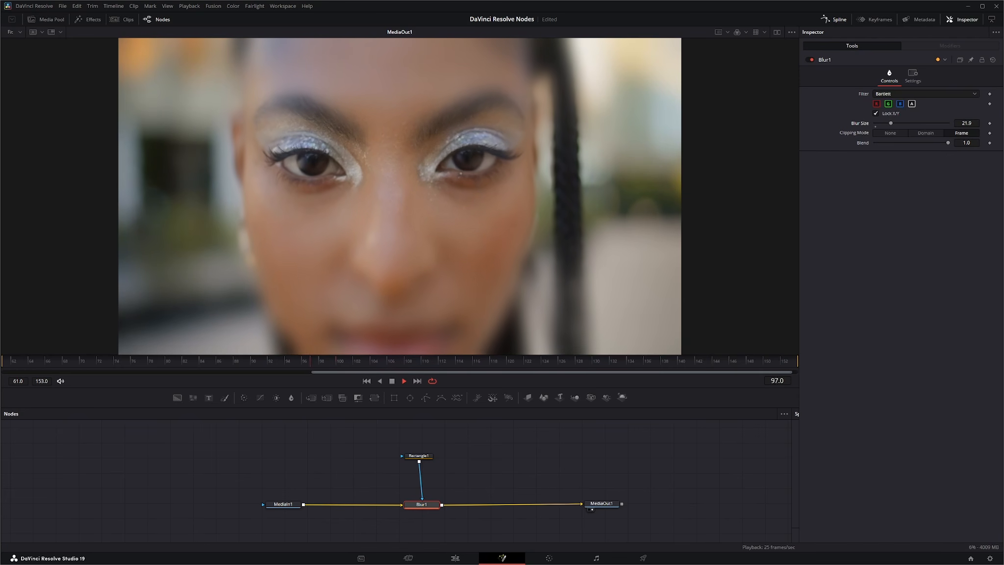
Step: Switch the blur filter to Multi-box and set the number of passes to 1
{"action": "left_click", "coordinate": [924, 97]}
{"action": "left_click", "coordinate": [901, 120]}
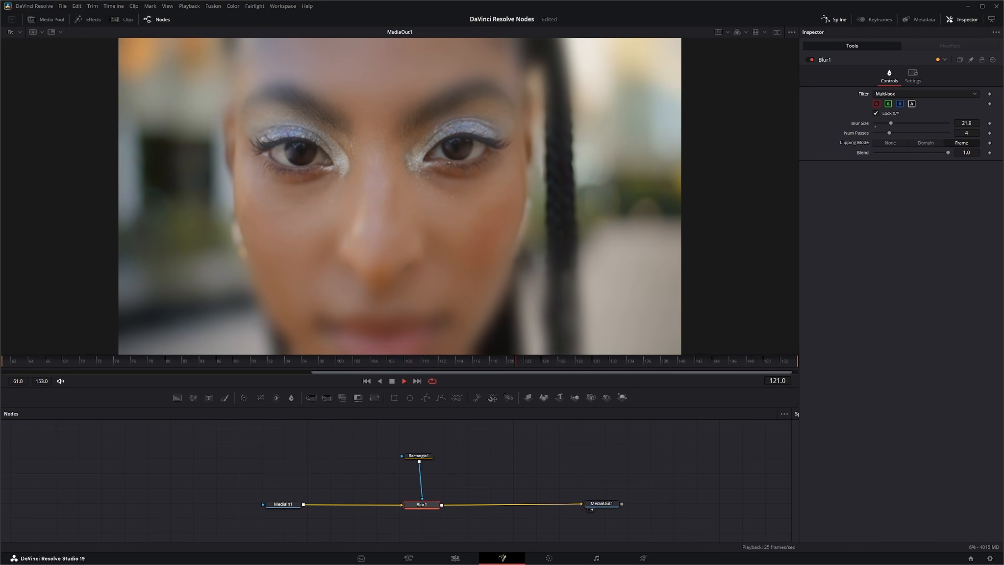
{"action": "left_click_drag", "start_coordinate": [888, 134], "coordinate": [939, 132]}
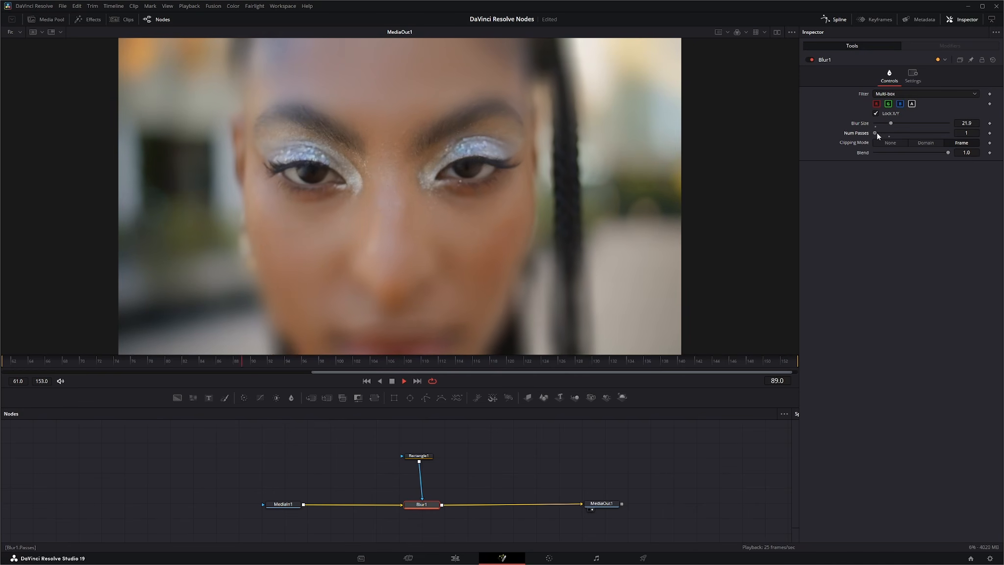
Step: Set the Multi-box passes to 12 and the blur size to 32.1, toggling to Fast Gaussian and back for comparison
{"action": "left_click_drag", "start_coordinate": [875, 132], "coordinate": [895, 125]}
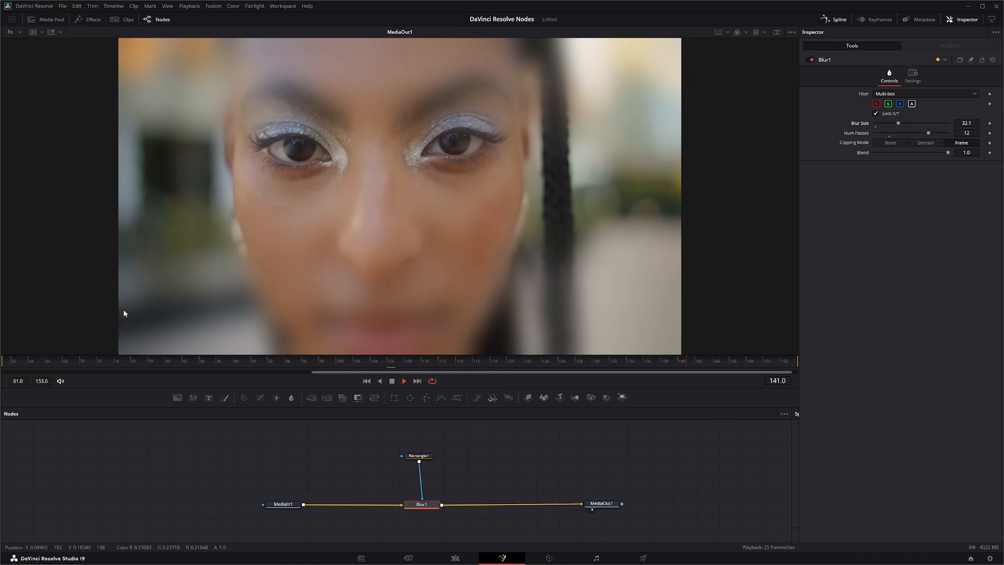
{"action": "left_click", "coordinate": [884, 94]}
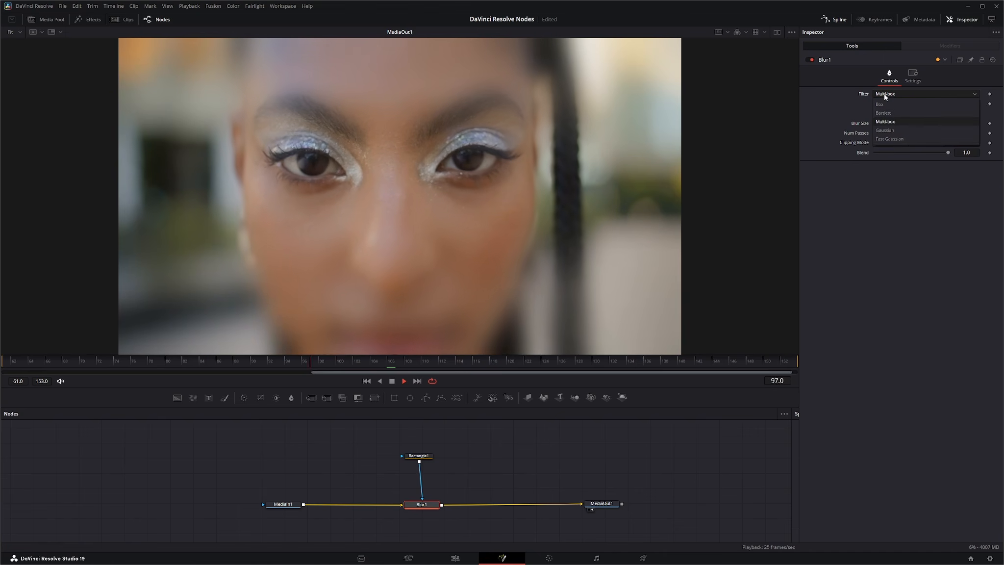
{"action": "left_click", "coordinate": [893, 139]}
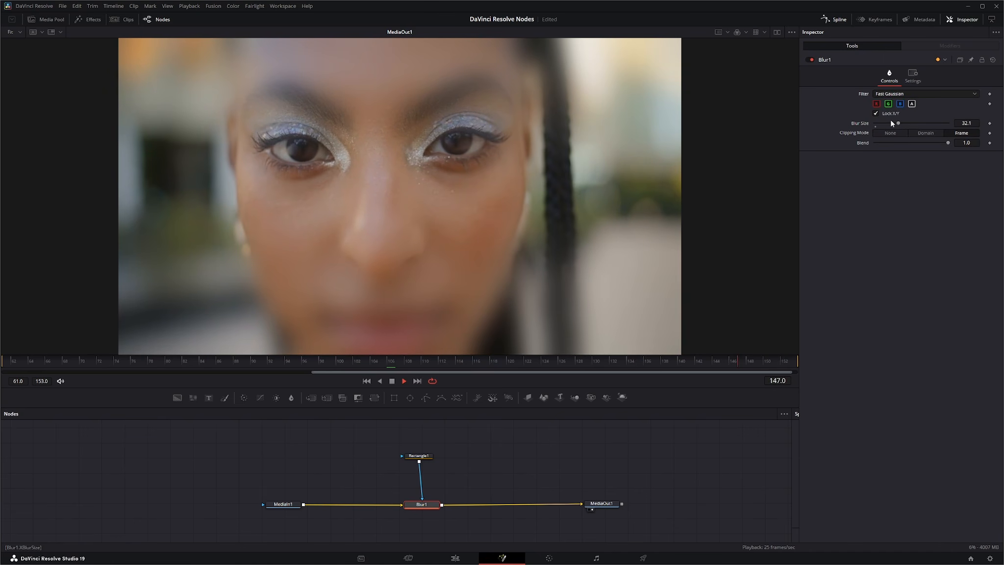
{"action": "left_click", "coordinate": [891, 93]}
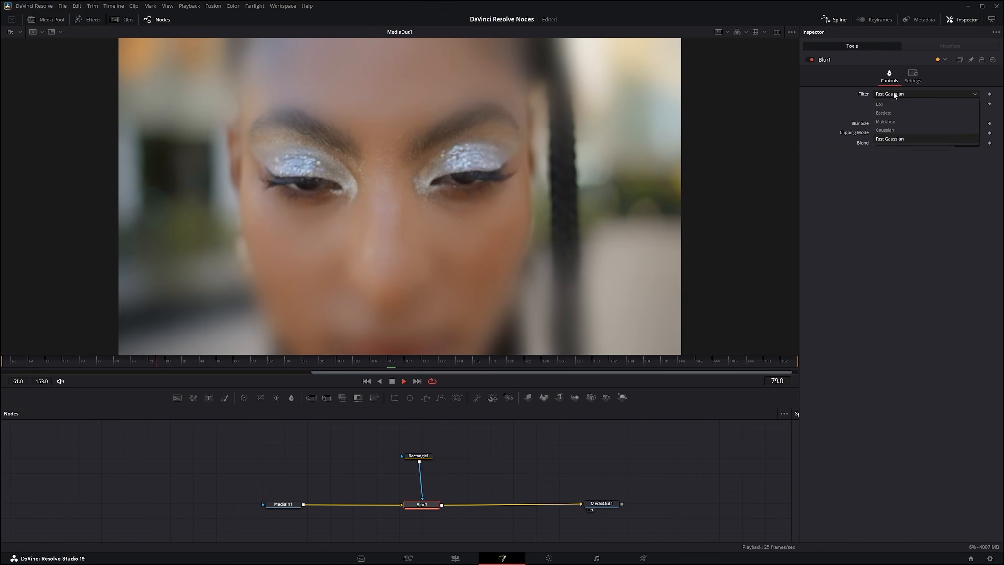
{"action": "left_click", "coordinate": [895, 122]}
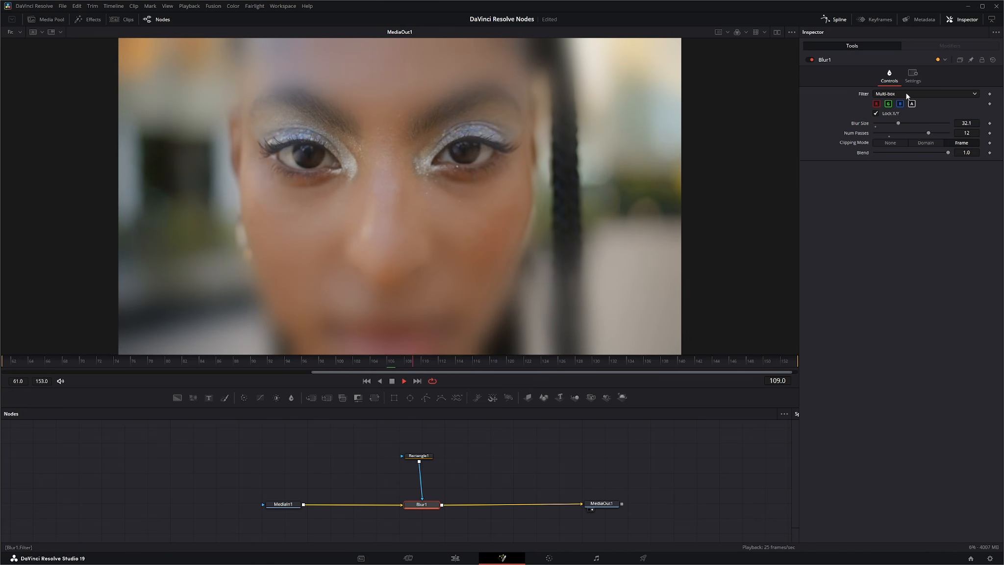
Step: Switch the blur filter to Box and back to Multi-box, raising the blur size to 39.0
{"action": "left_click", "coordinate": [899, 94]}
{"action": "left_click", "coordinate": [892, 106]}
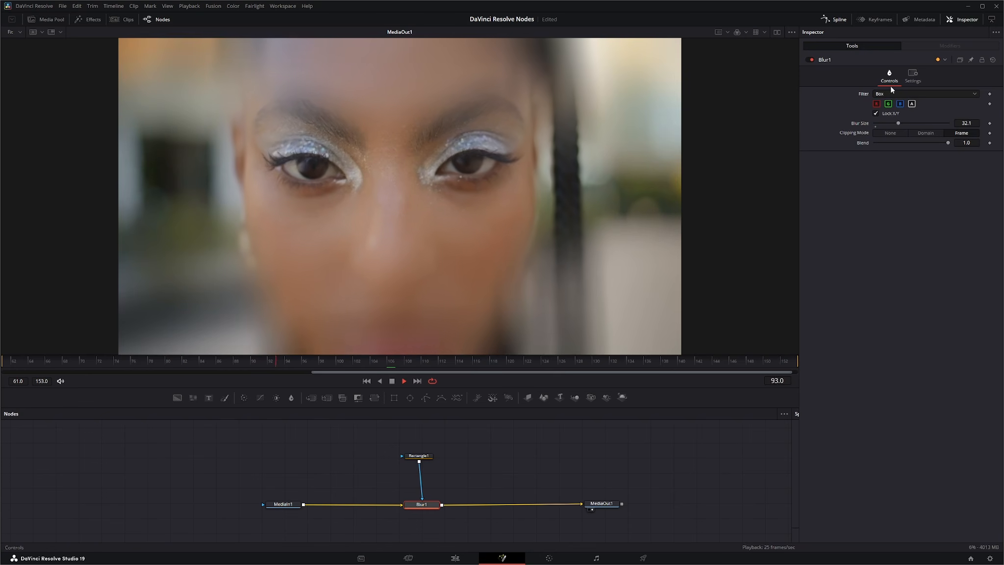
{"action": "left_click", "coordinate": [895, 93]}
{"action": "left_click", "coordinate": [898, 123]}
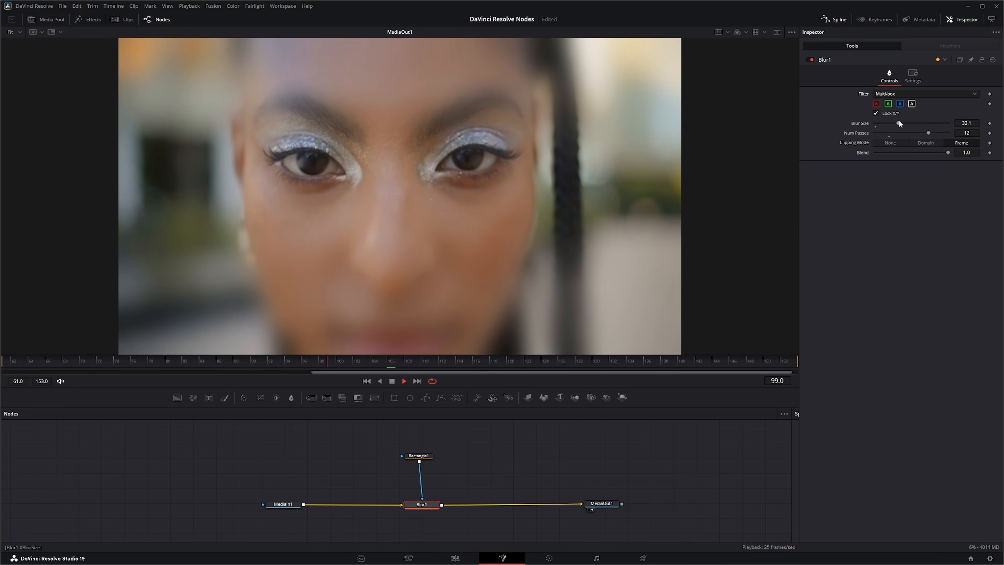
{"action": "left_click_drag", "start_coordinate": [899, 123], "coordinate": [905, 123]}
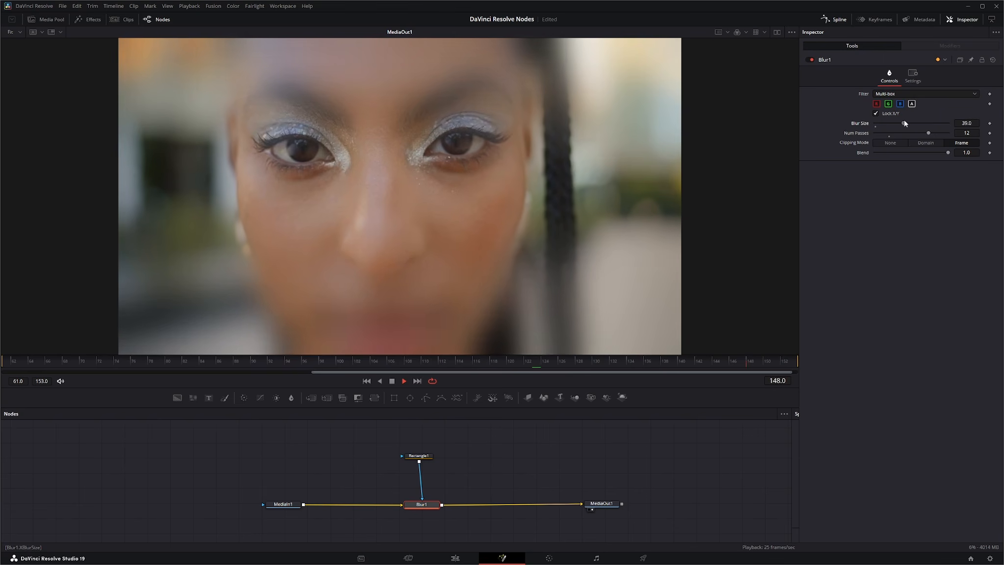
Step: Switch the blur filter to Gaussian, and afterwards to Fast Gaussian for comparison
{"action": "left_click", "coordinate": [885, 95]}
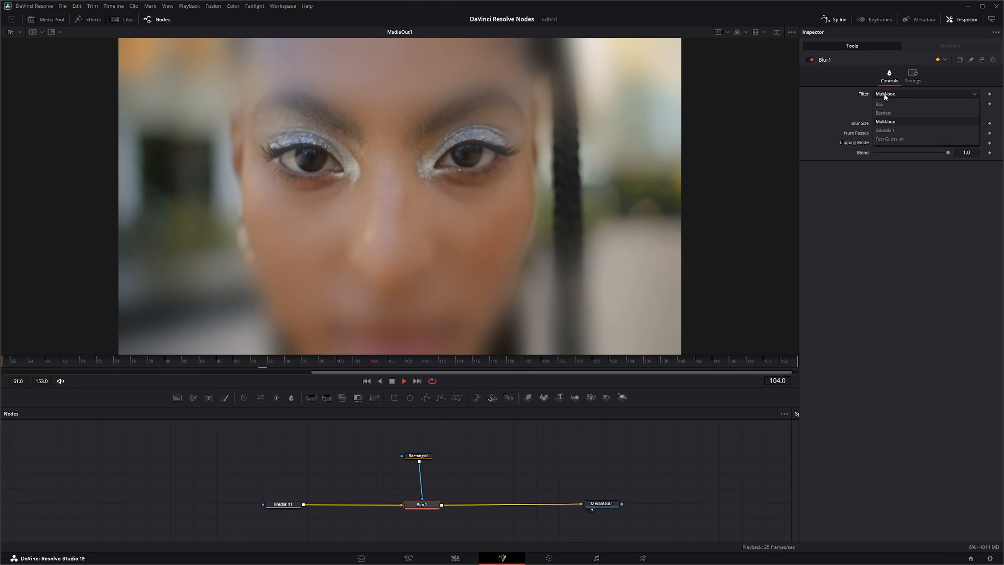
{"action": "left_click", "coordinate": [885, 130]}
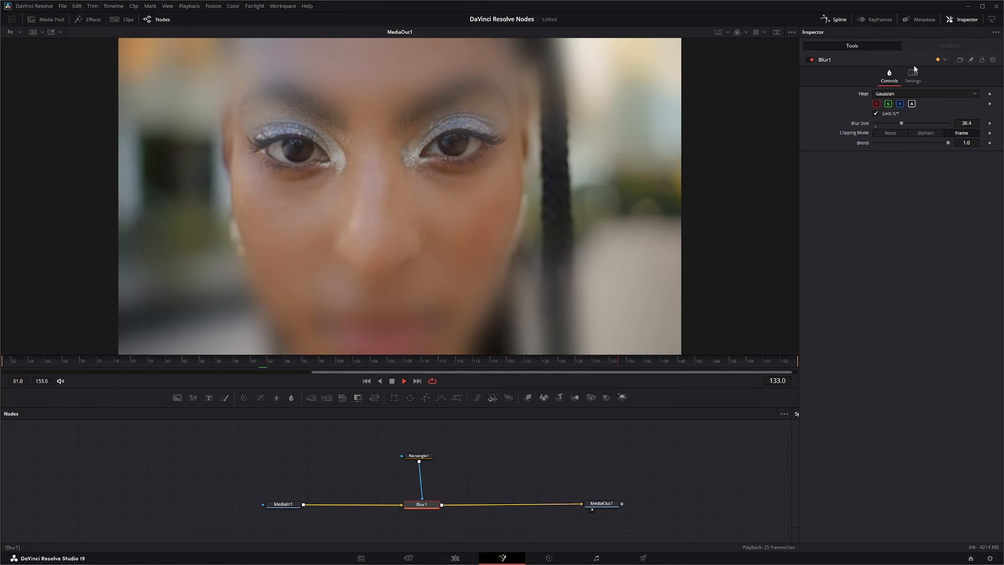
{"action": "left_click", "coordinate": [901, 93]}
{"action": "left_click", "coordinate": [900, 131]}
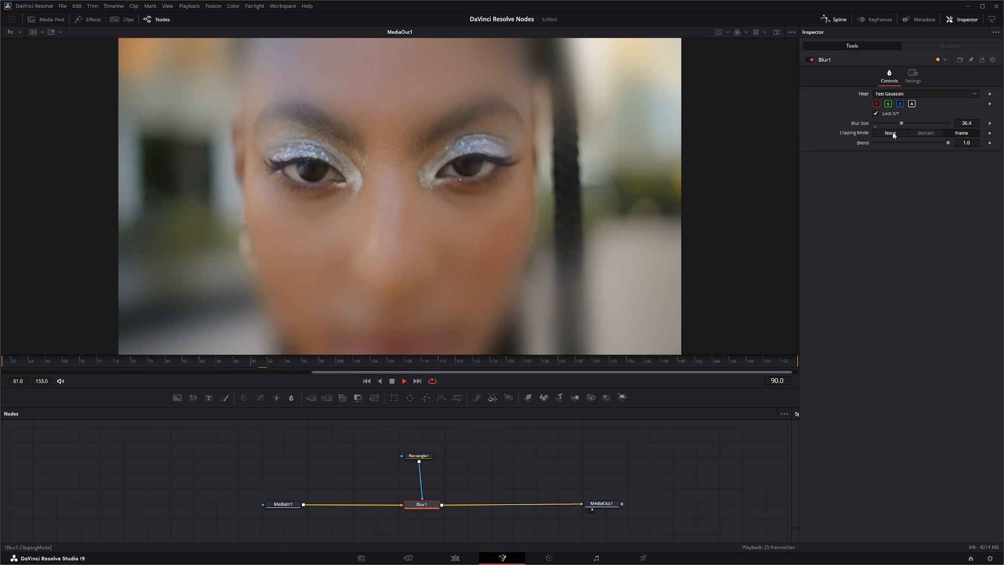